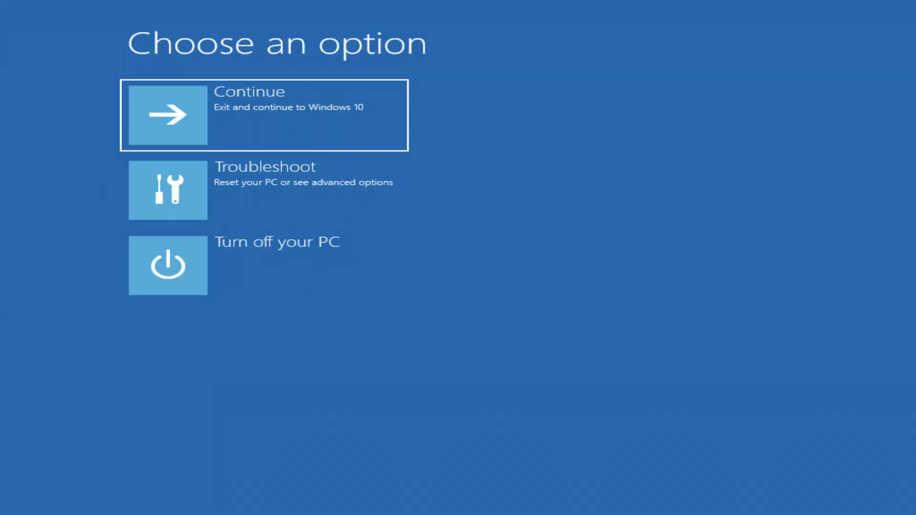
Select Troubleshoot on the Choose an option screen.
key("Down")
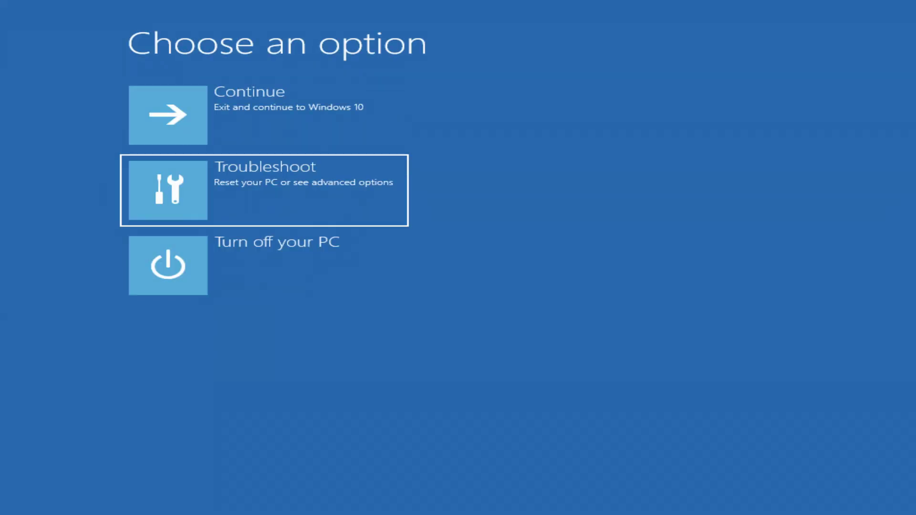
left_click(301, 211)
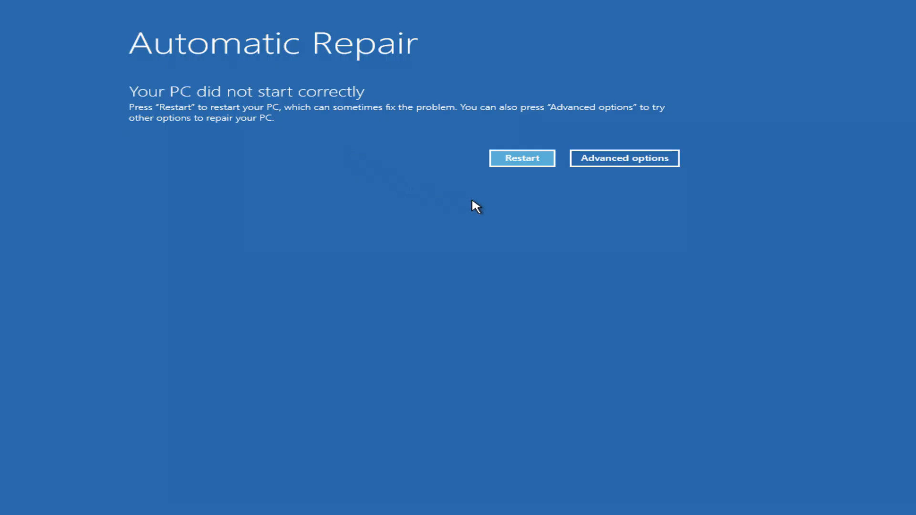
Go through Advanced options, Troubleshoot, Reset this PC, and compare Keep my files with Remove everything.
left_click(626, 162)
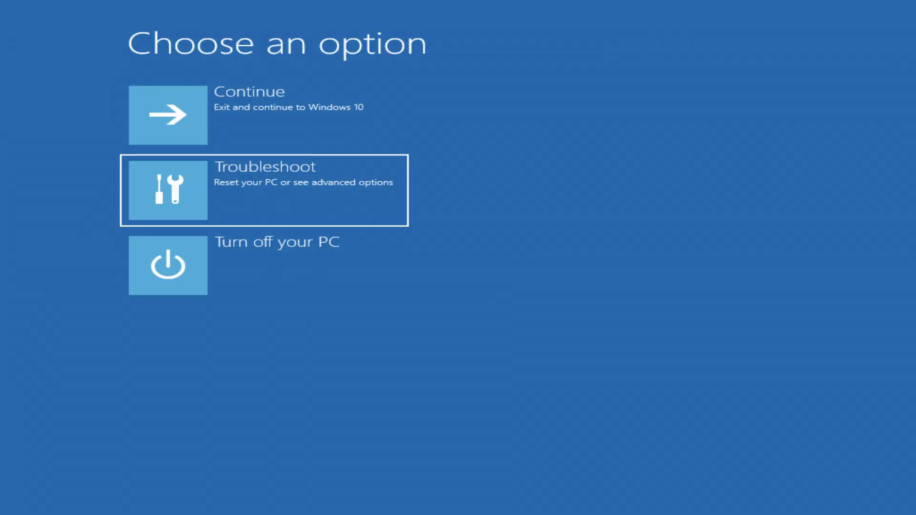
left_click(304, 217)
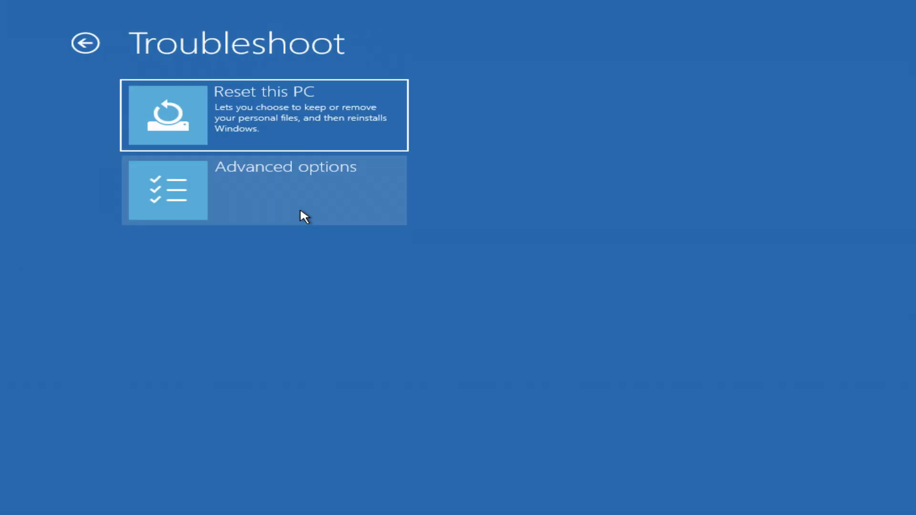
left_click(311, 142)
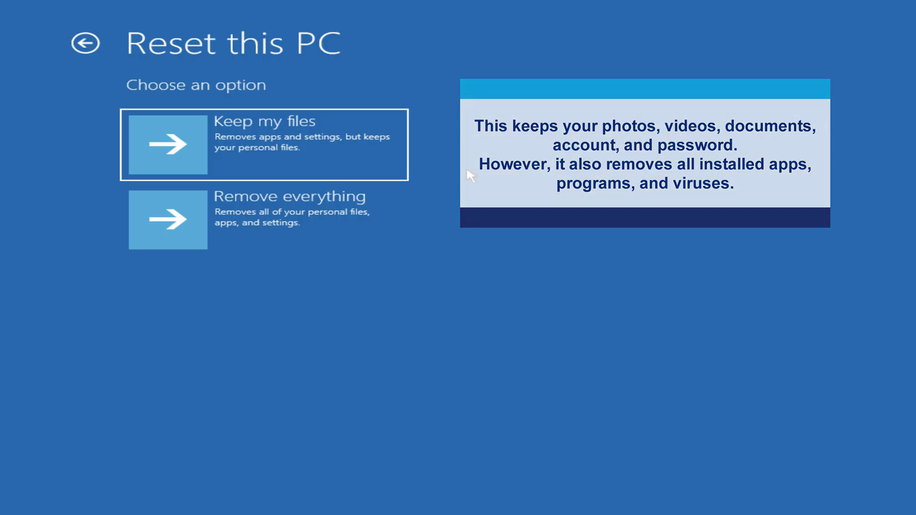
key("Down")
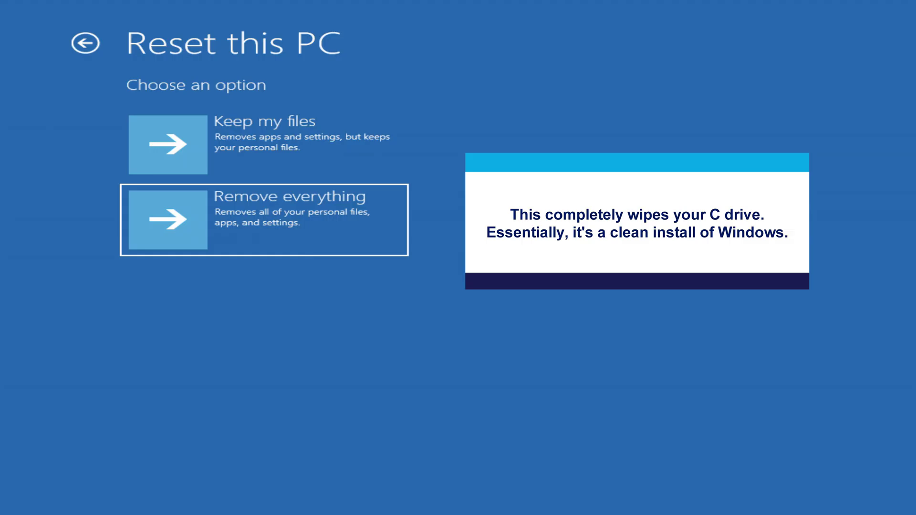
key("Up")
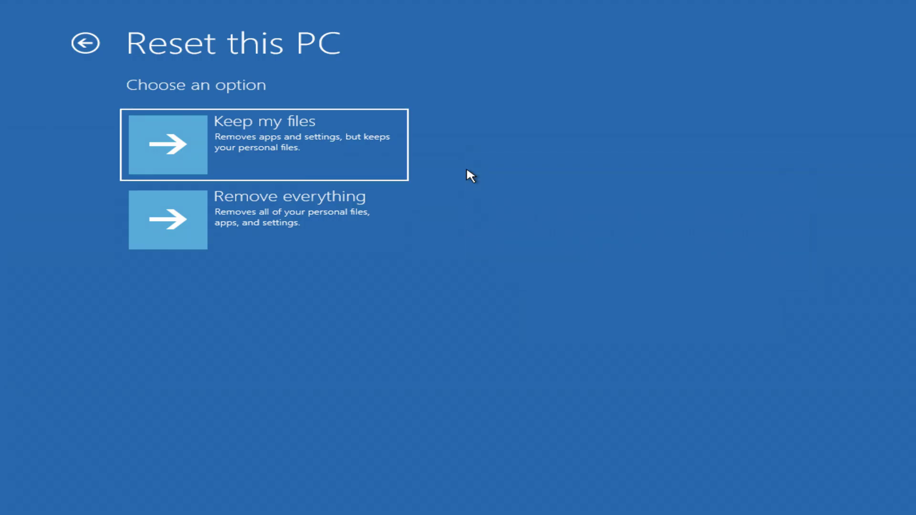
Choose Keep my files, select the user account, and verify it with the account password.
left_click(290, 161)
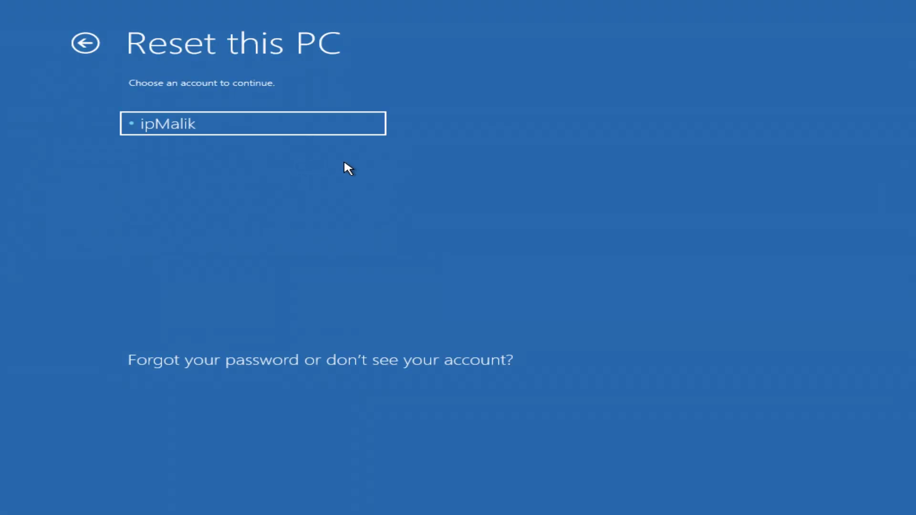
left_click(215, 129)
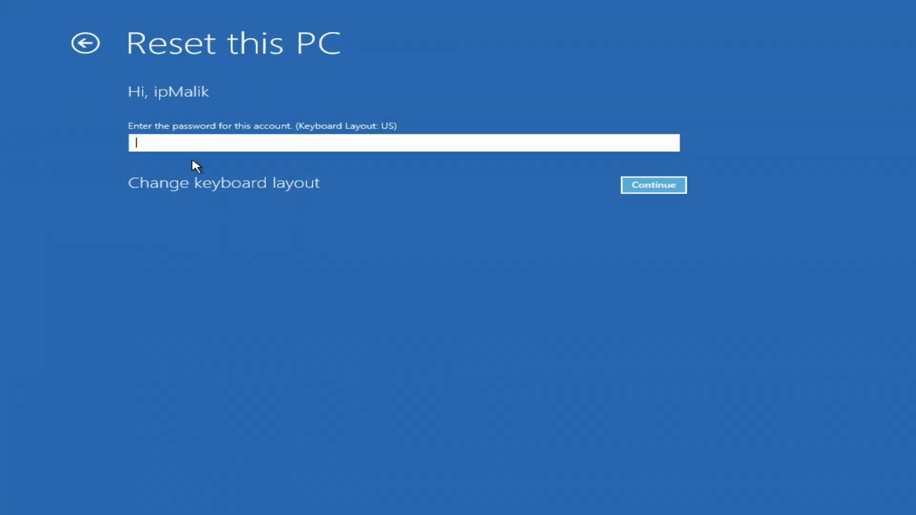
type("*****")
left_click(670, 189)
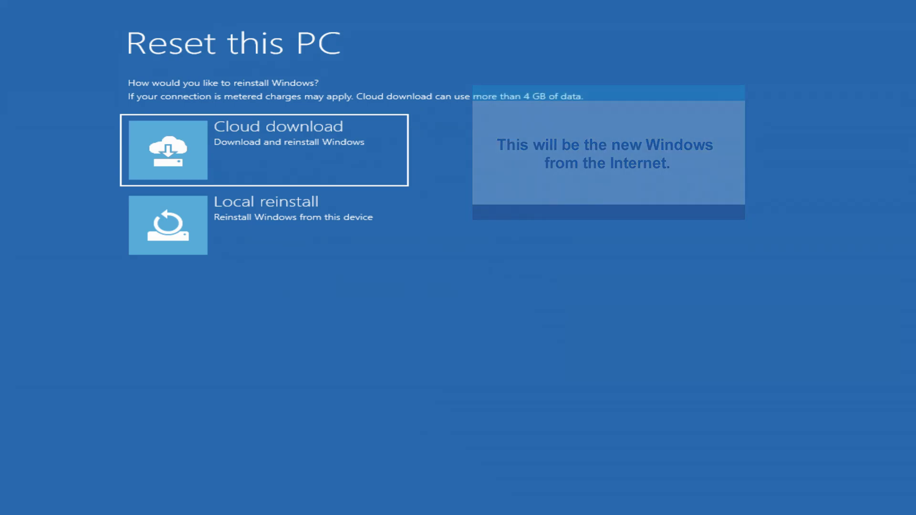
Compare Cloud download and Local reinstall, choose Local reinstall, and start the reset.
left_click(263, 226)
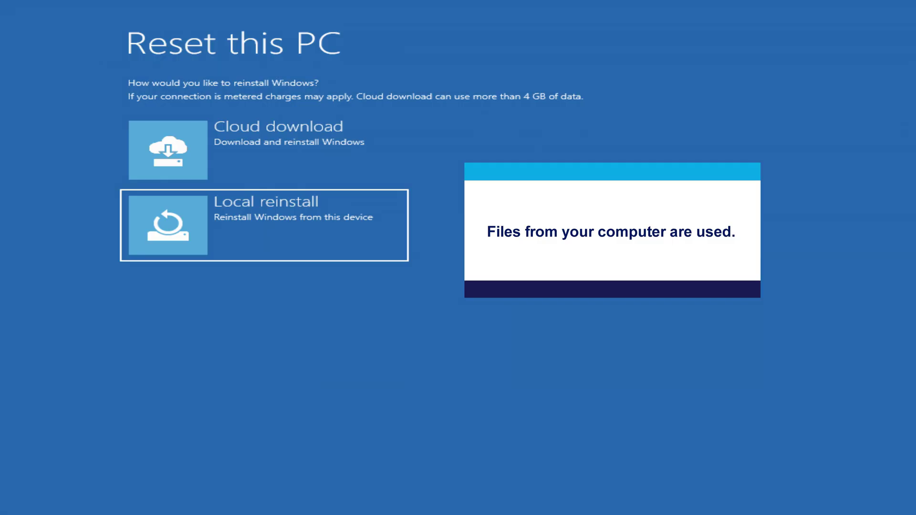
left_click(263, 150)
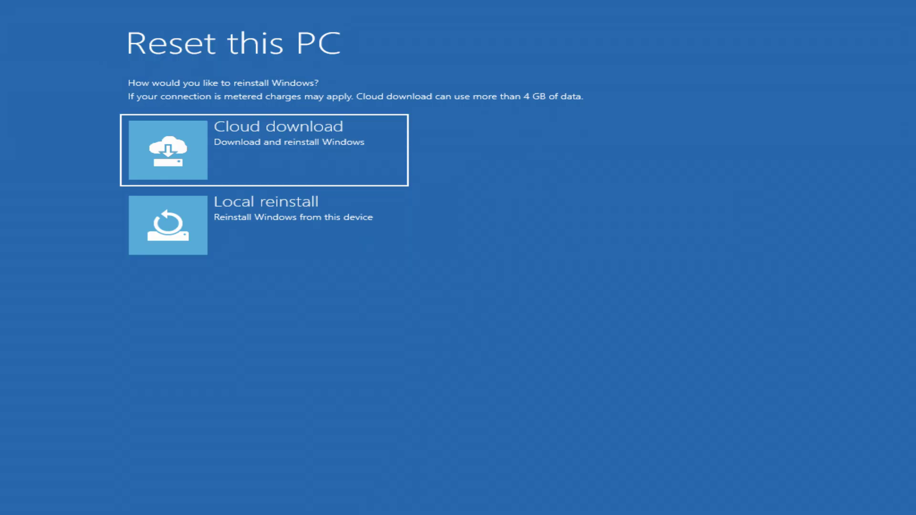
left_click(330, 170)
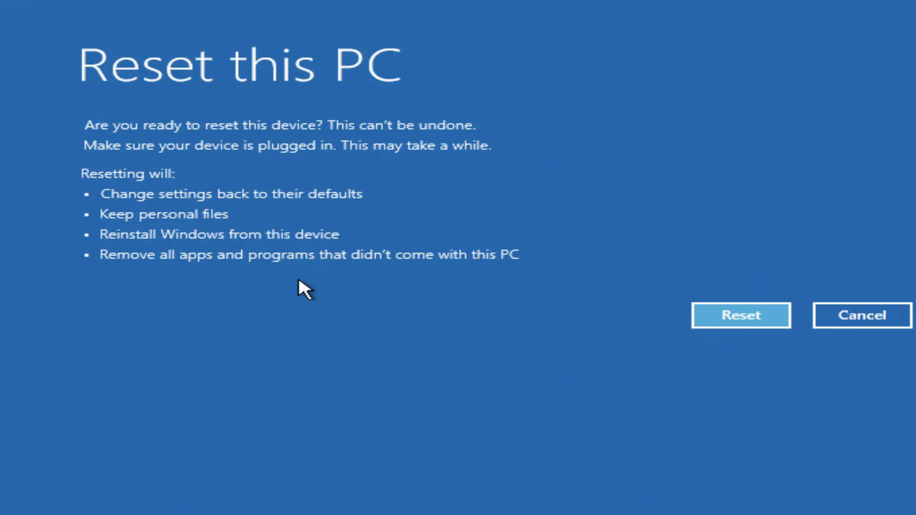
left_click(767, 319)
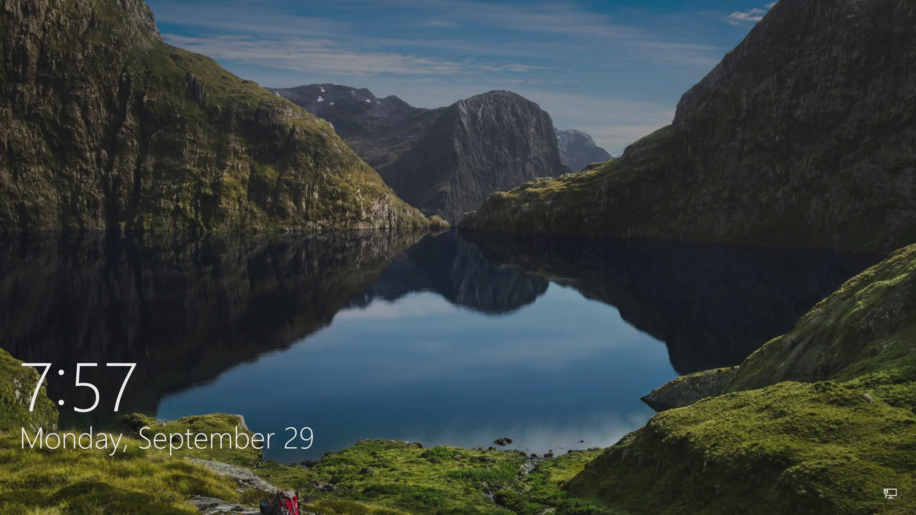
Dismiss the lock screen and sign in with the account password.
key("space")
type("••")
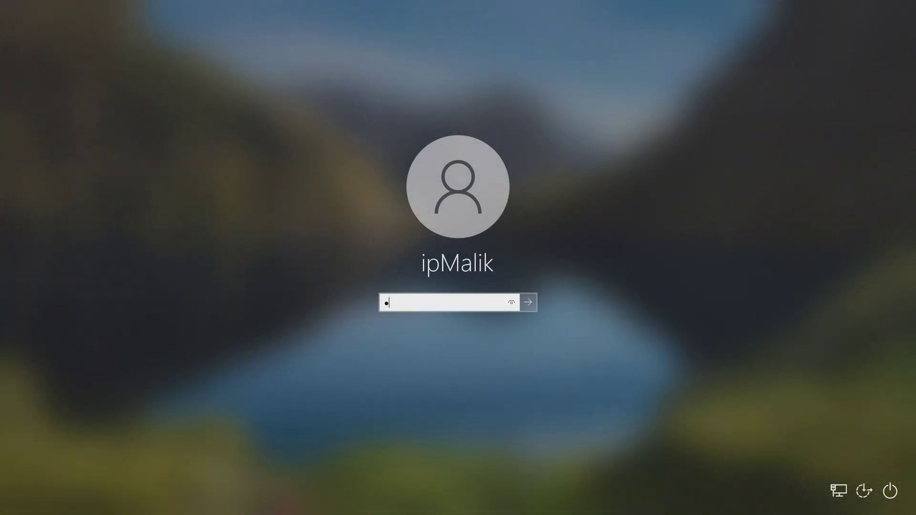
type("•••")
key("Return")
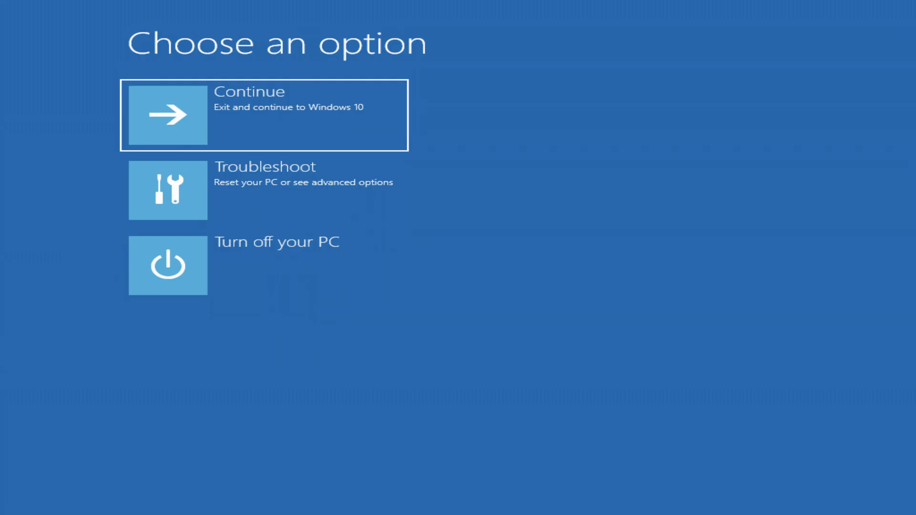
Open Troubleshoot > Reset this PC and pick how Windows will be reinstalled.
key("Down")
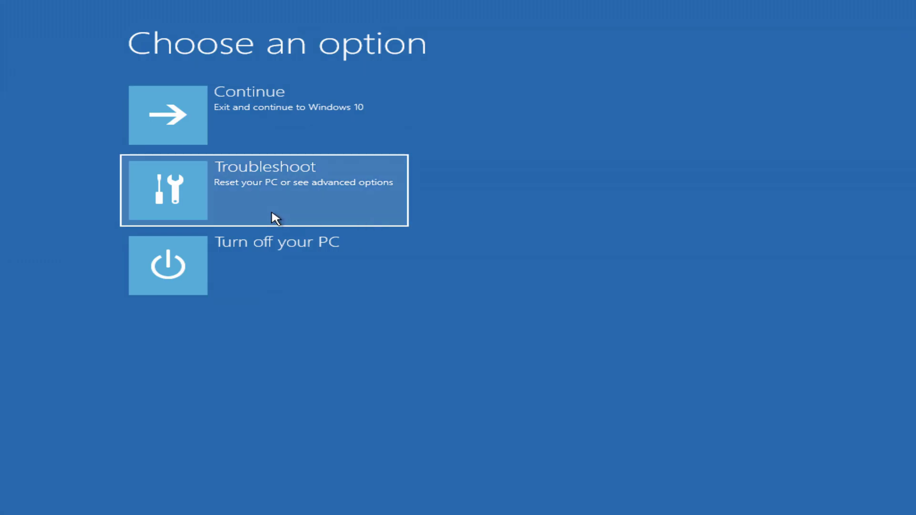
left_click(300, 210)
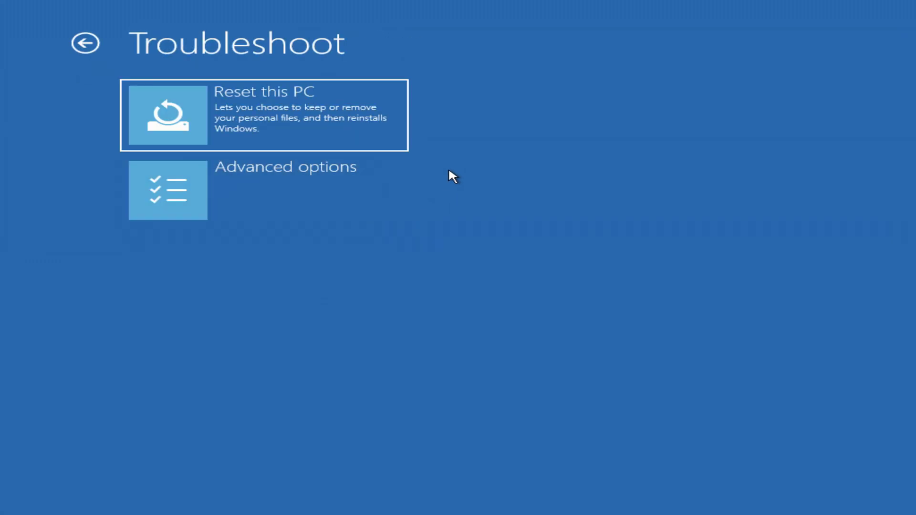
left_click(316, 144)
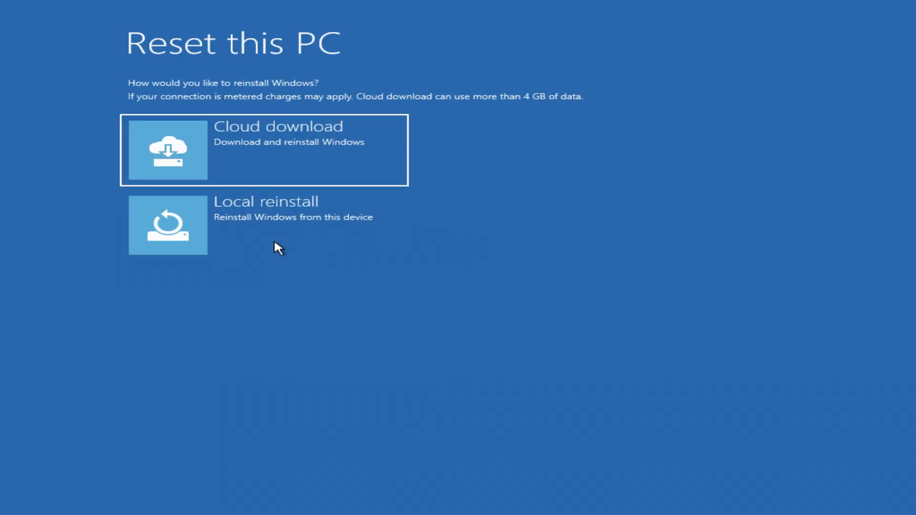
key("Down")
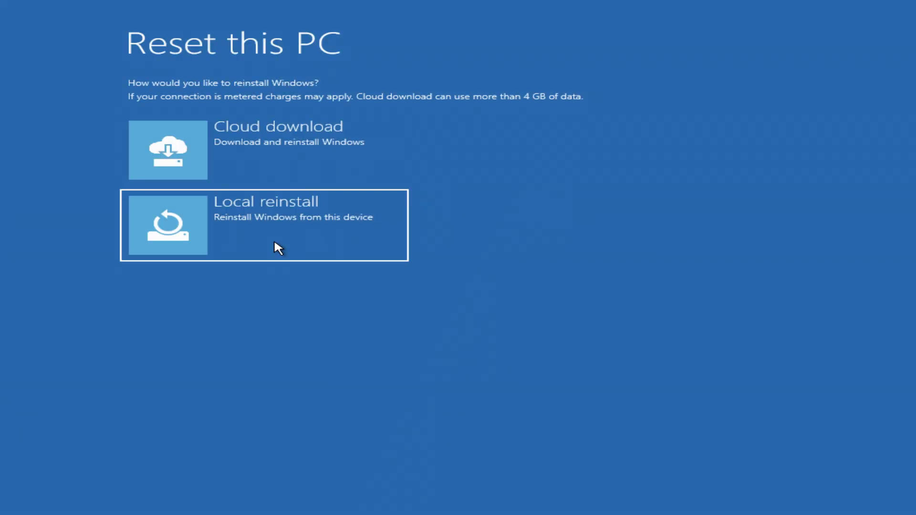
key("Up")
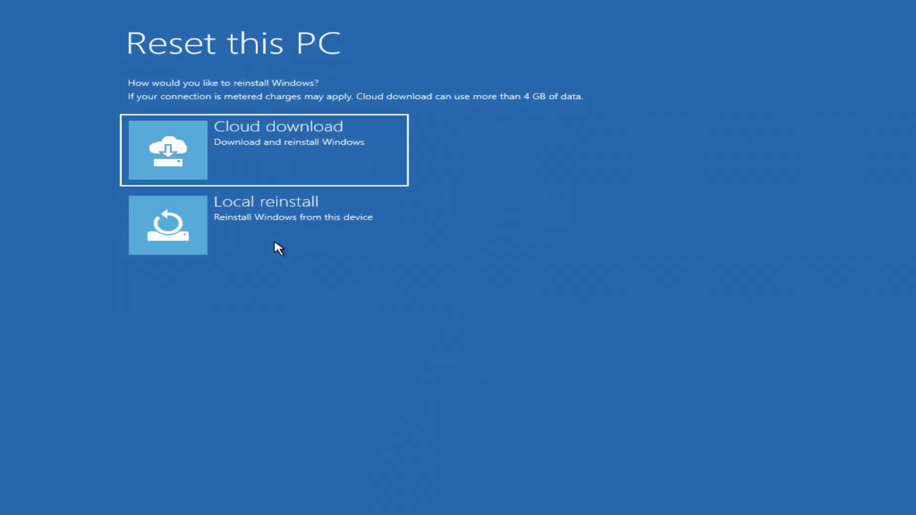
left_click(273, 174)
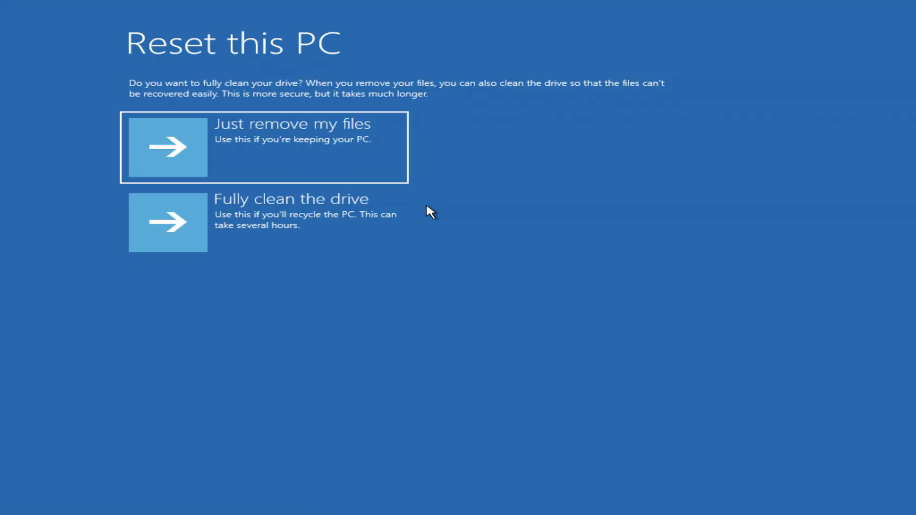
Choose 'Just remove my files' instead of fully cleaning the drive, and start the reset.
key("Down")
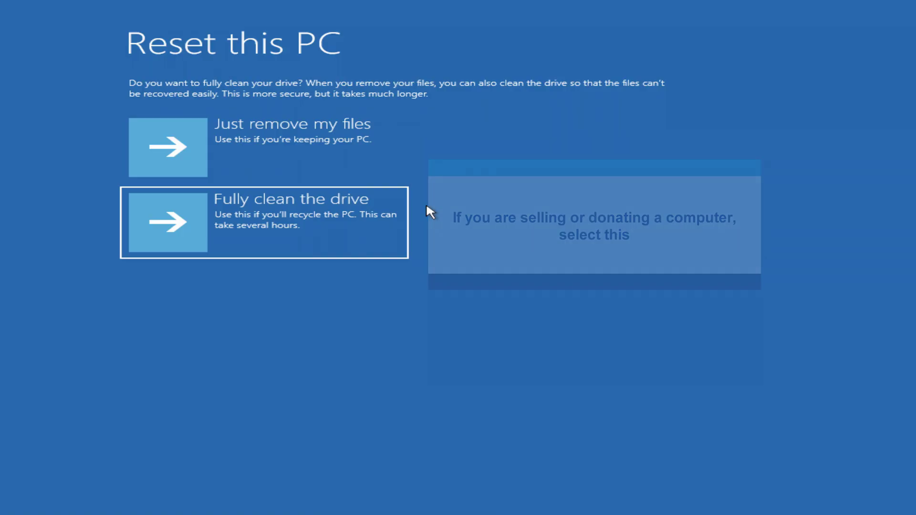
key("Up")
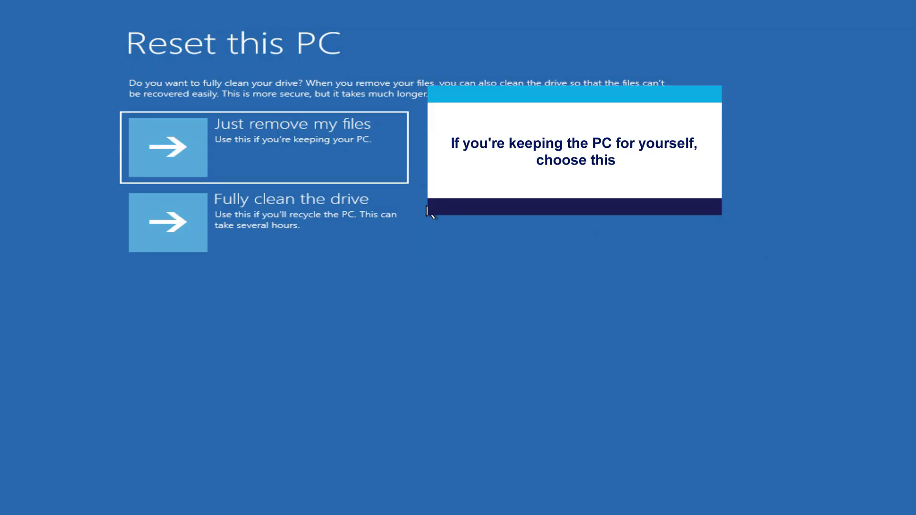
left_click(297, 162)
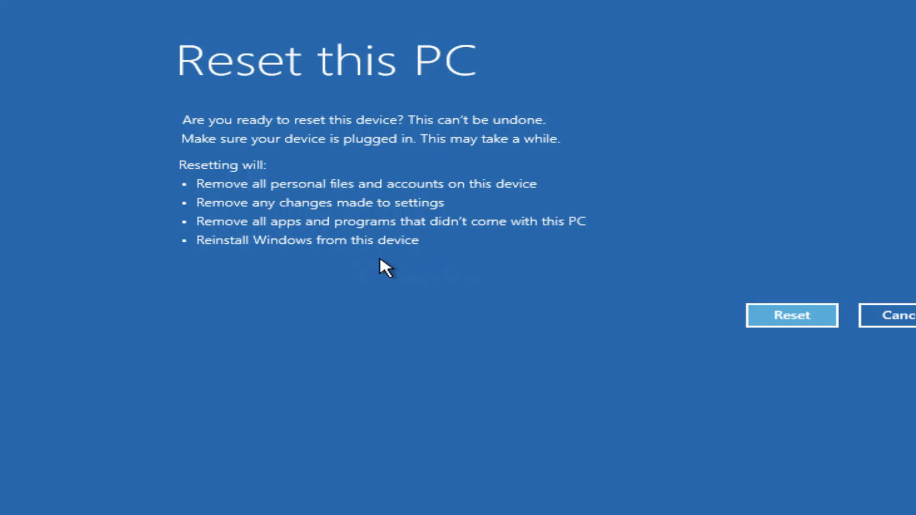
left_click(810, 318)
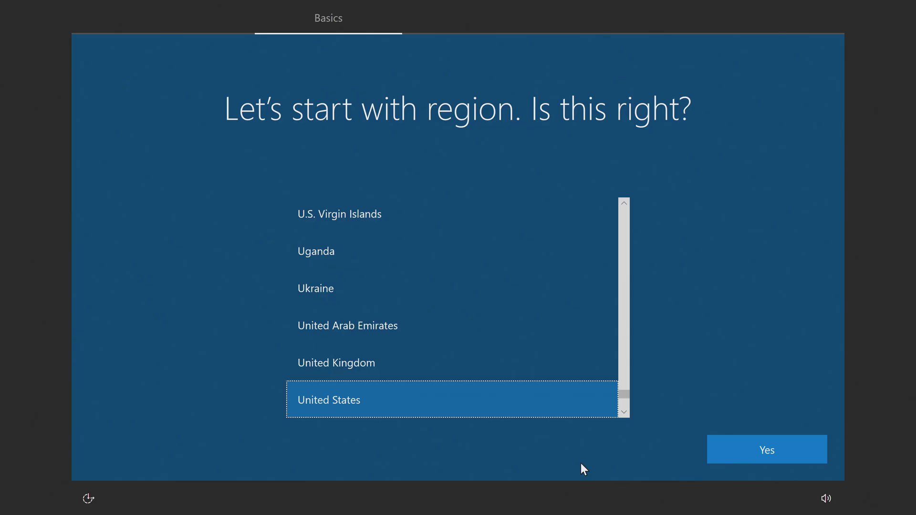
Confirm United States region and keyboard, skip a second layout, accept the license, choose personal use.
left_click(731, 453)
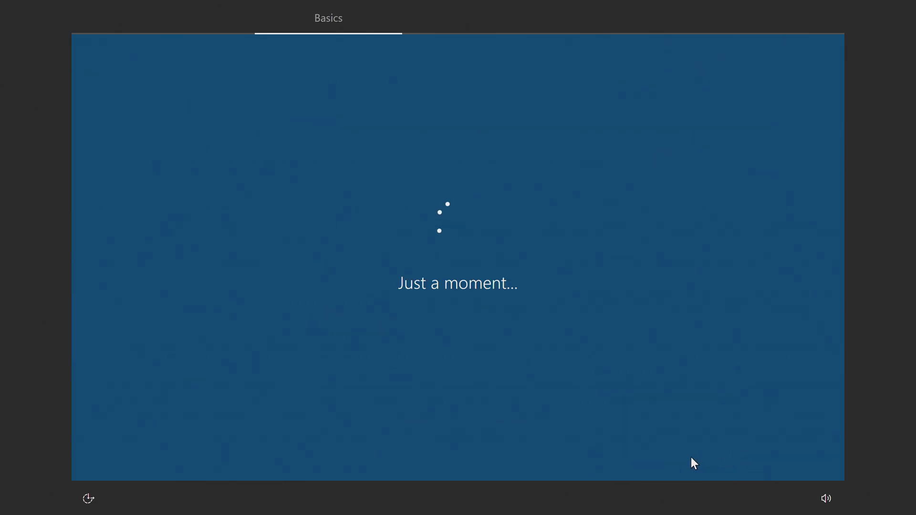
left_click(737, 451)
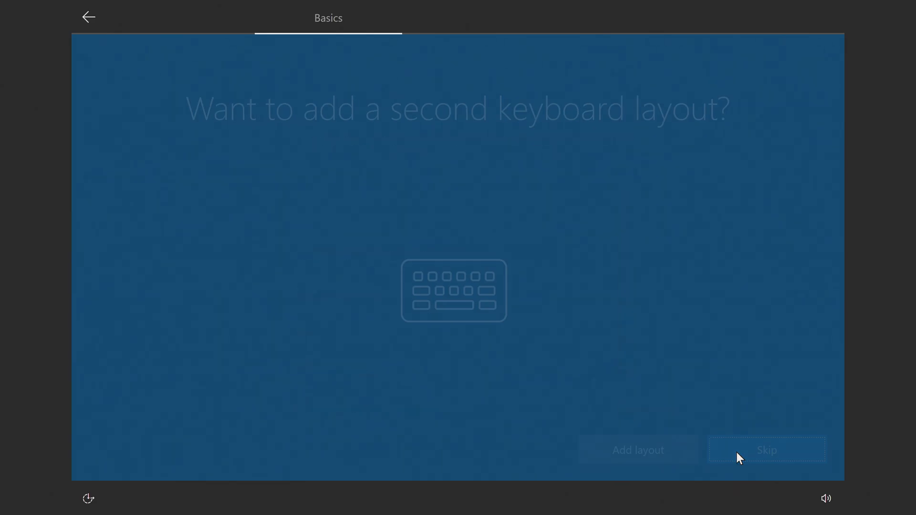
left_click(737, 453)
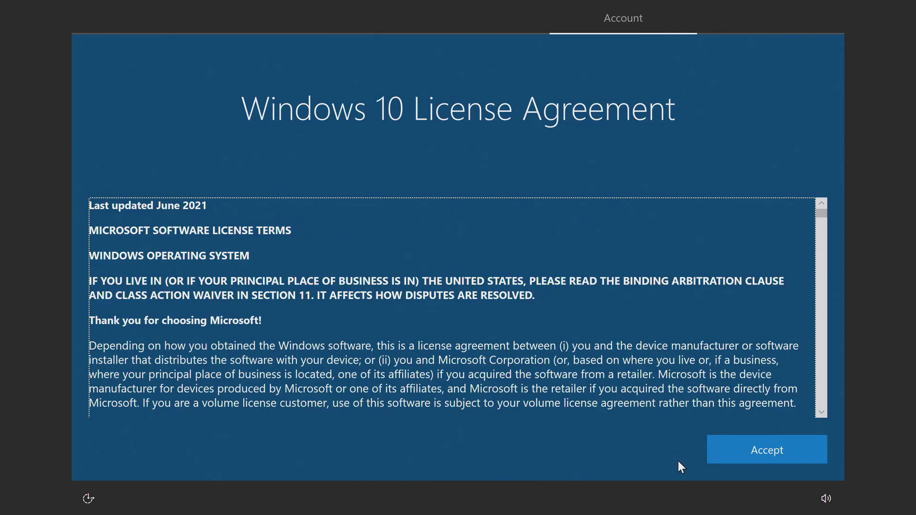
left_click(726, 447)
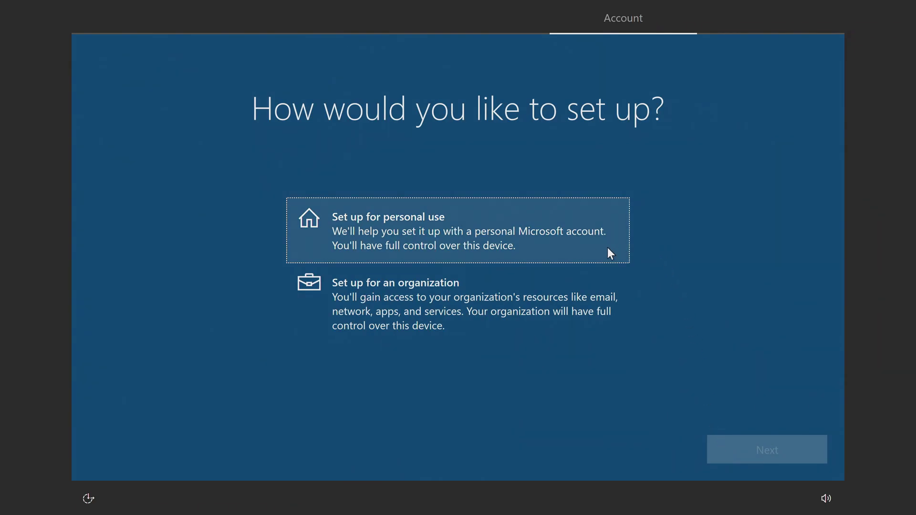
left_click(577, 256)
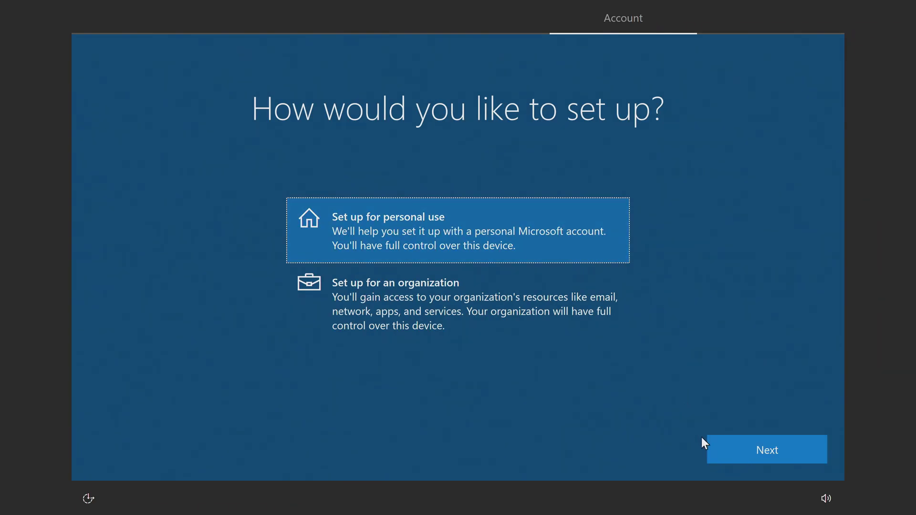
left_click(726, 456)
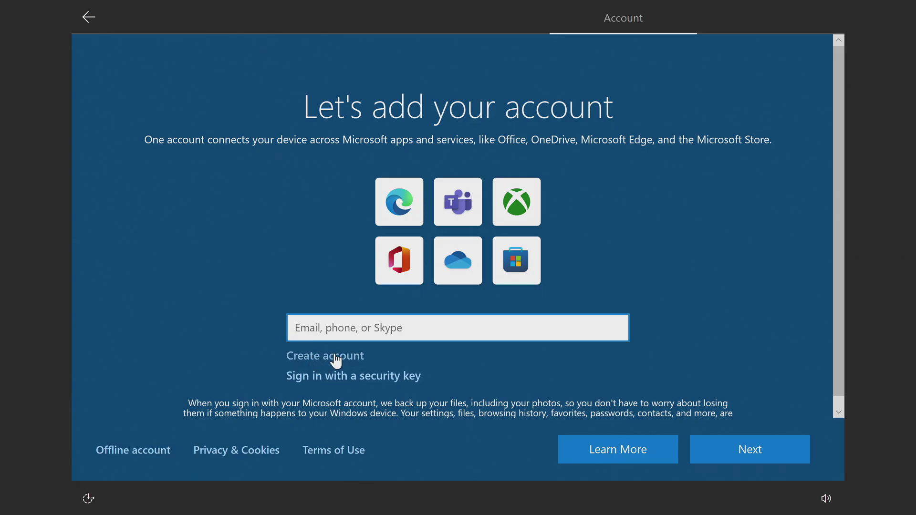
Create an offline local account with a user name and a blank password.
left_click(144, 448)
left_click(145, 453)
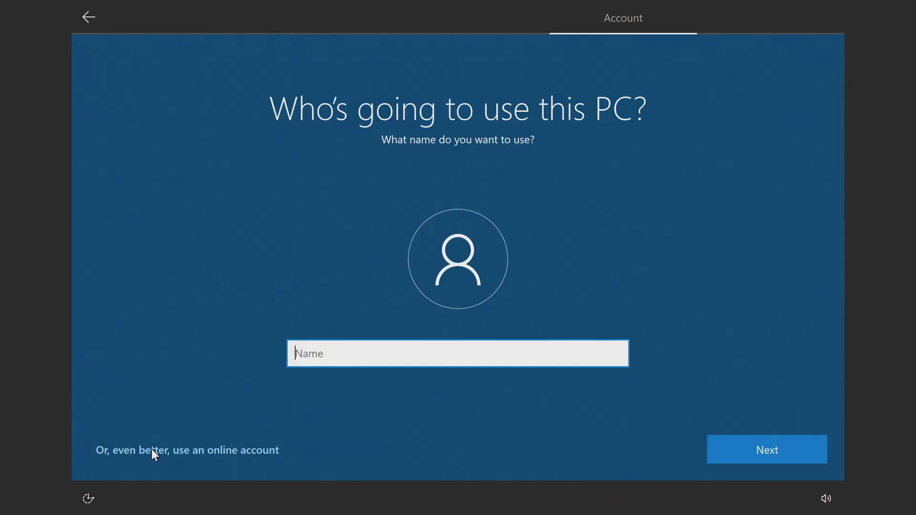
type("ipMalik")
left_click(731, 447)
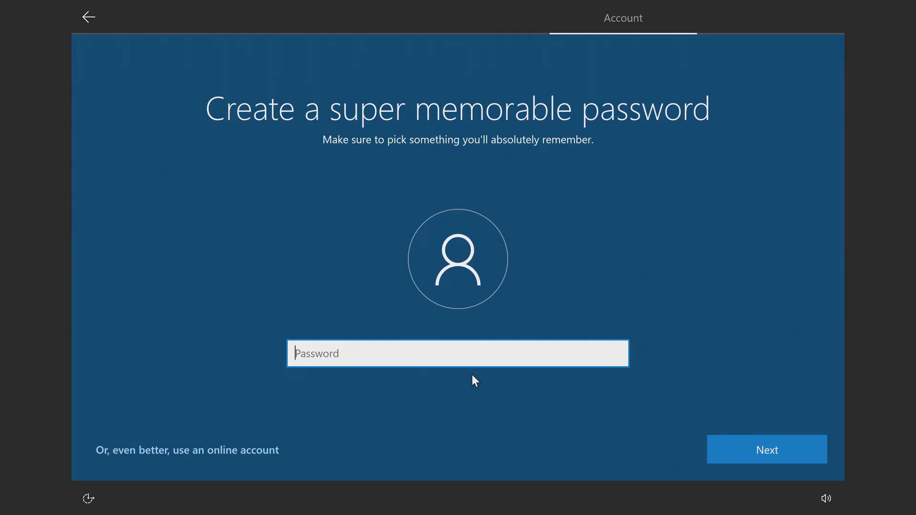
left_click(720, 454)
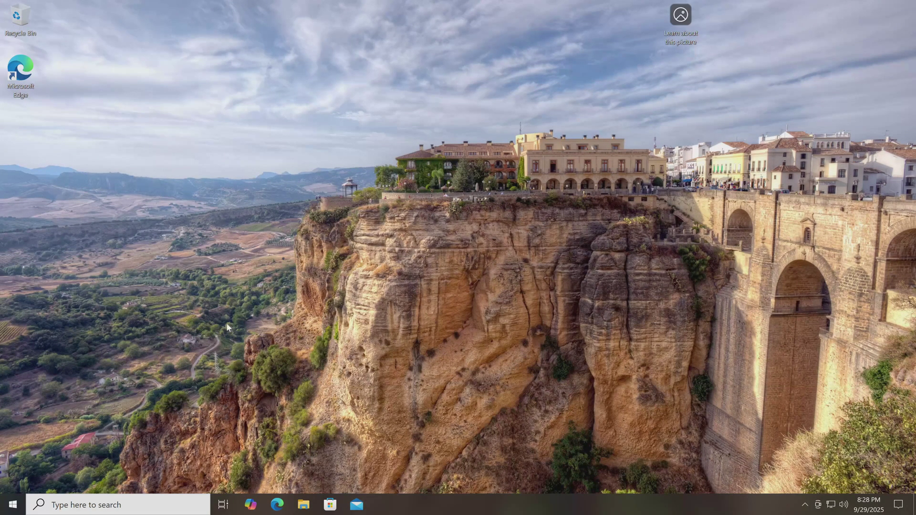
Open Settings > System > About and scroll to the Windows specifications showing Windows 10 Pro 22H2.
left_click(13, 505)
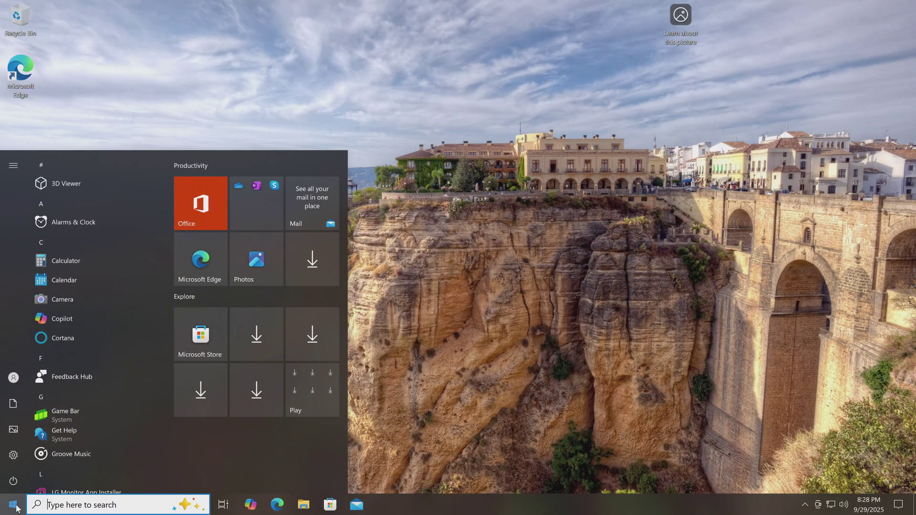
mouse_move(14, 456)
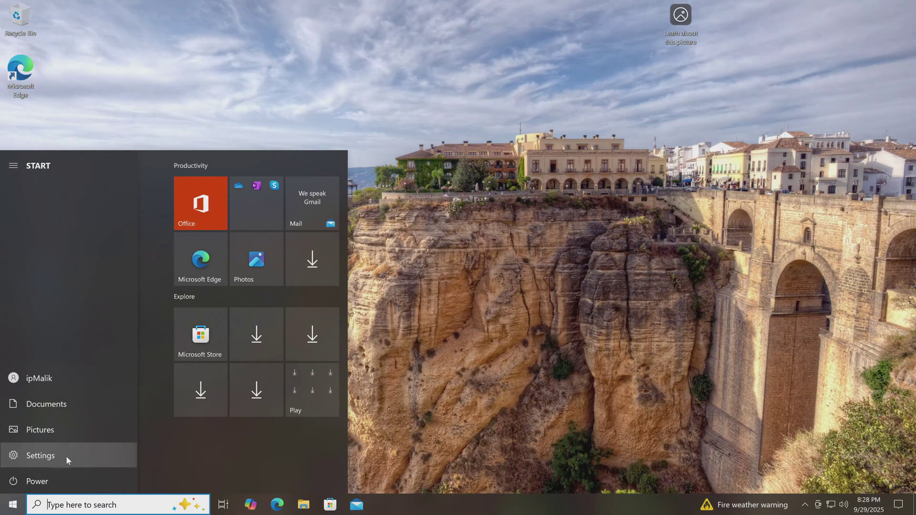
left_click(96, 456)
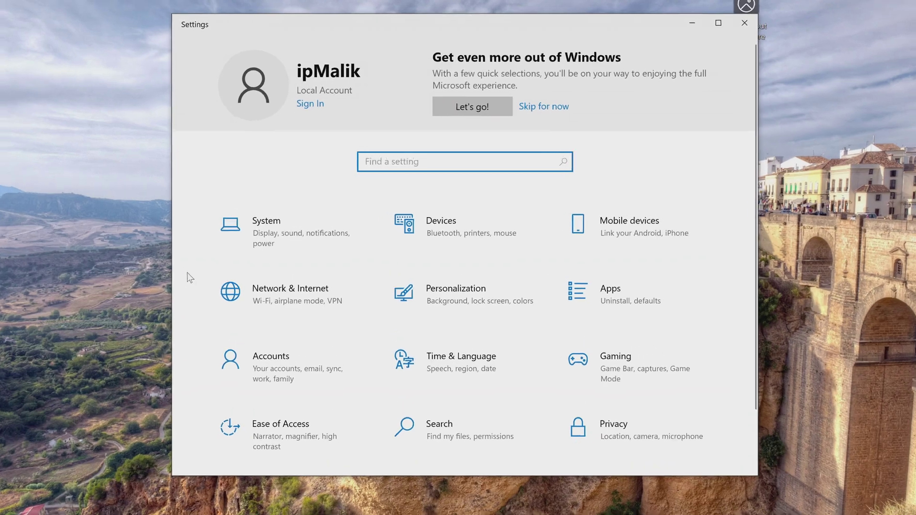
left_click(317, 248)
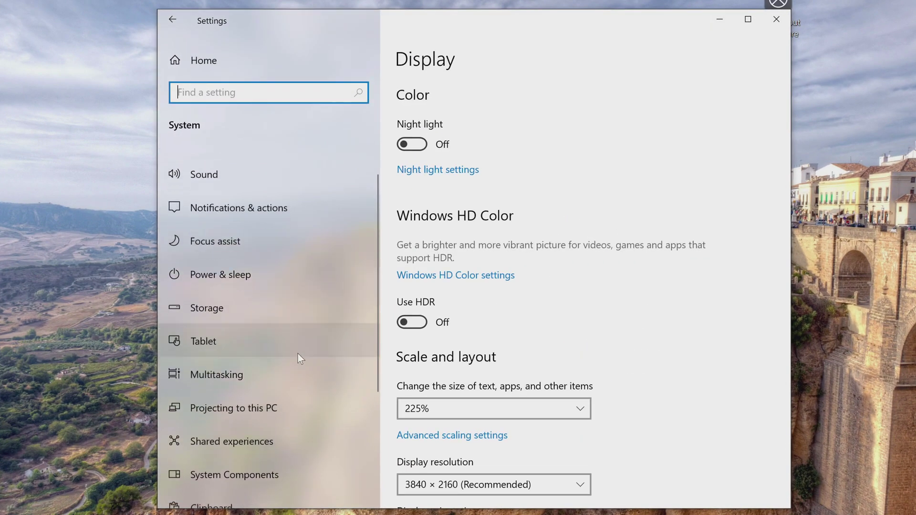
scroll(298, 354, "down", 5)
left_click(276, 437)
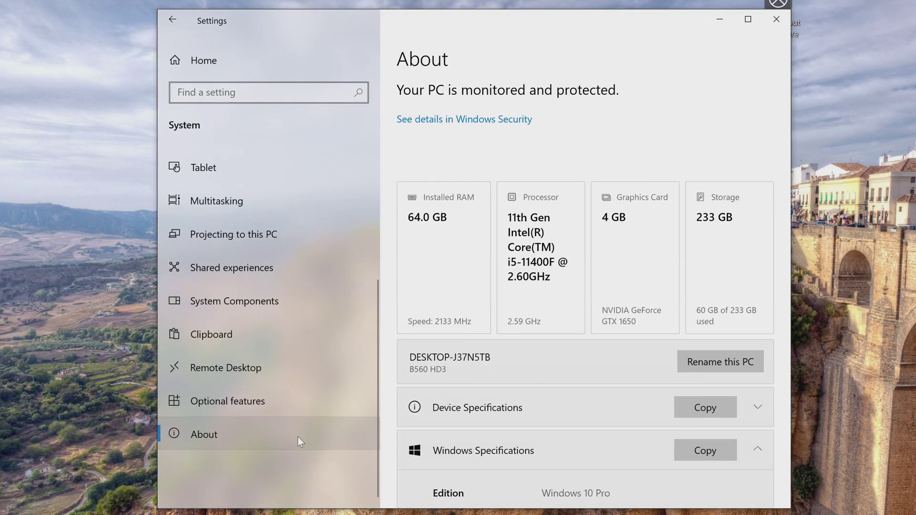
scroll(437, 411, "down", 5)
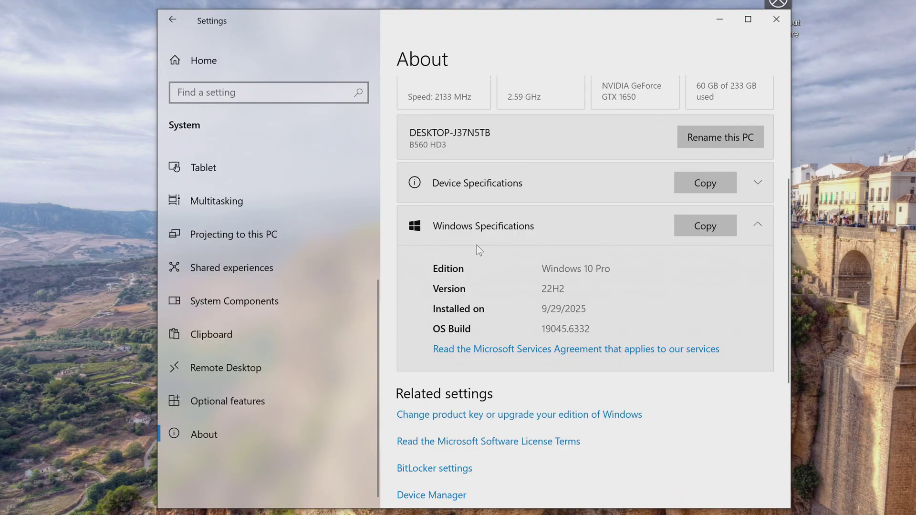